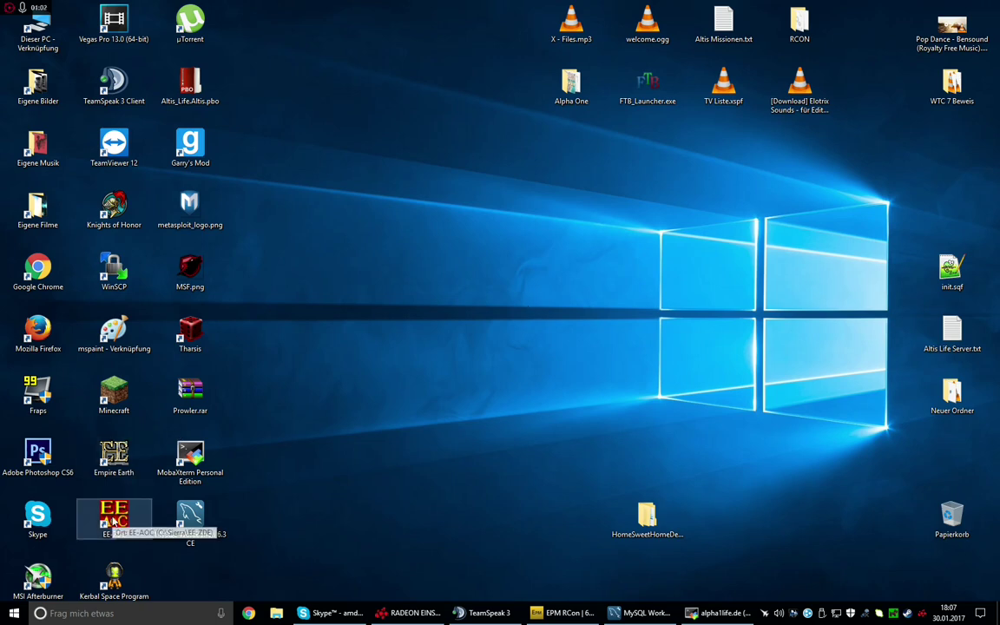
Step: Inspect the Radeon RX 470 under Grafikkarte in the Geräte-Manager, reached through the properties of Dieser PC, and close both windows
key("super")
type("dieser")
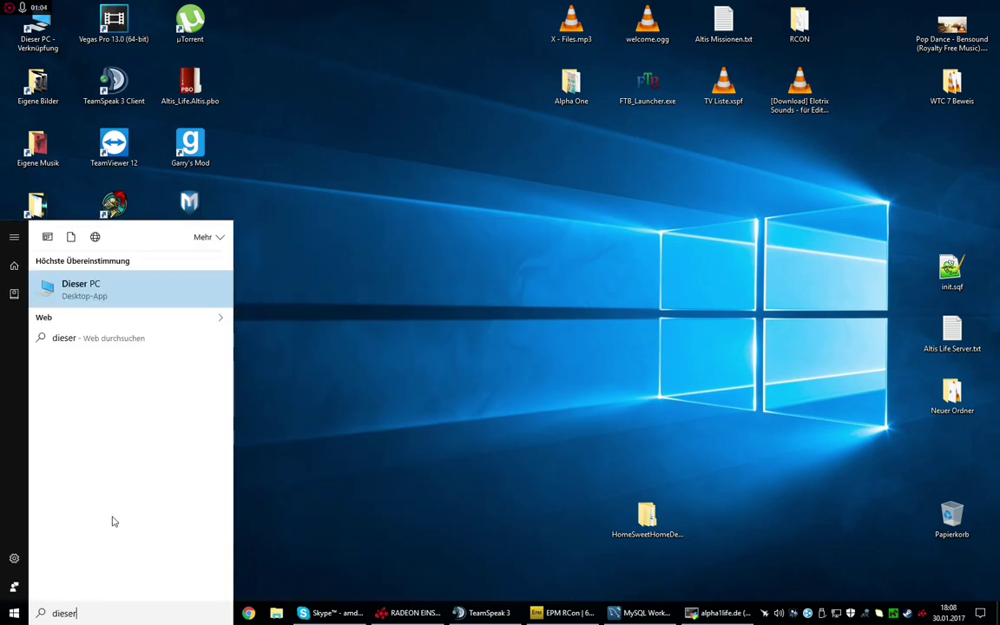
right_click(111, 300)
left_click(179, 404)
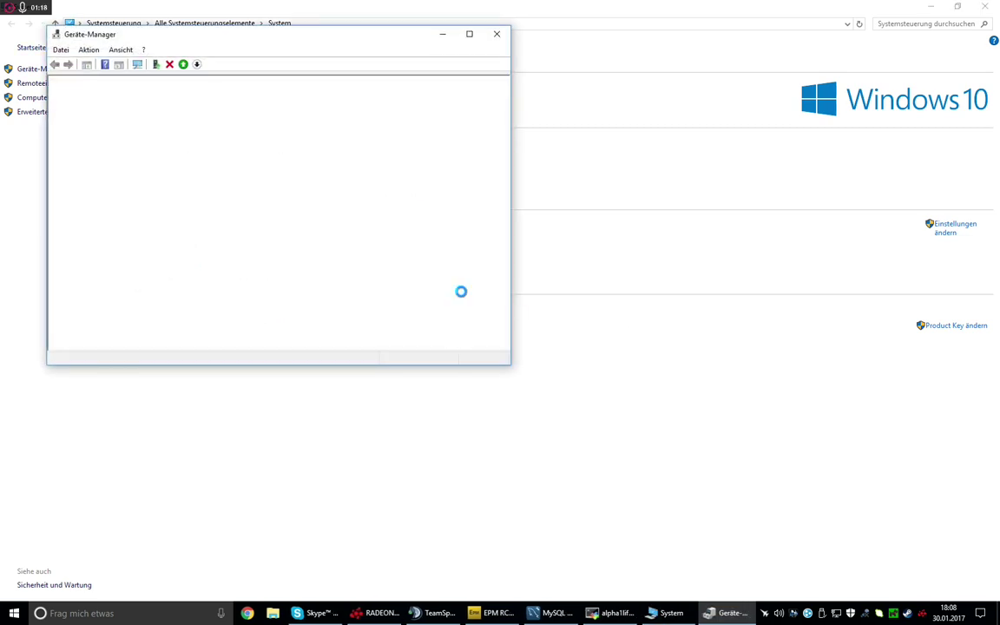
left_click(66, 156)
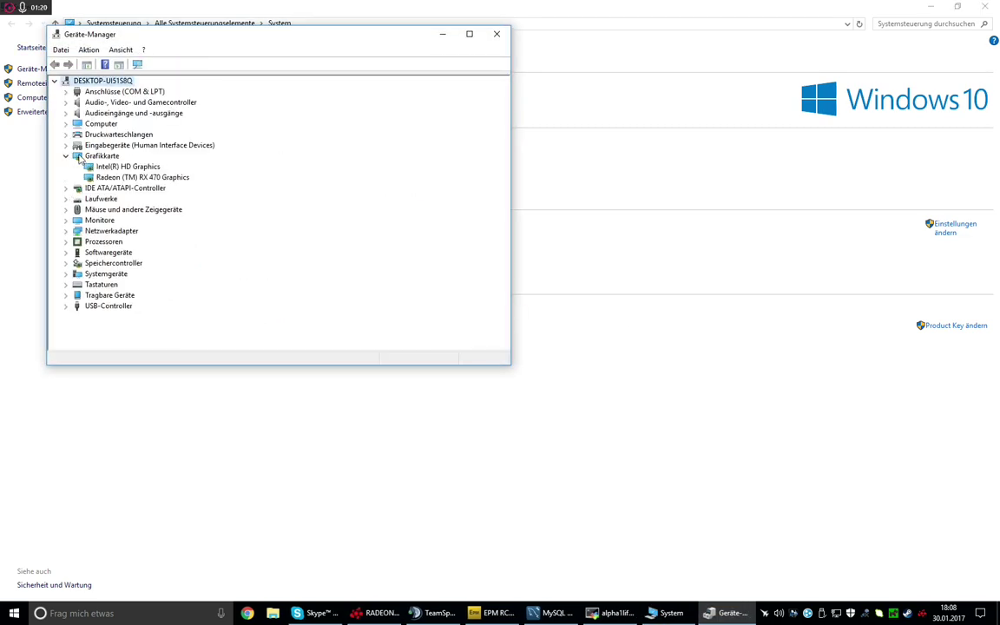
left_click(153, 178)
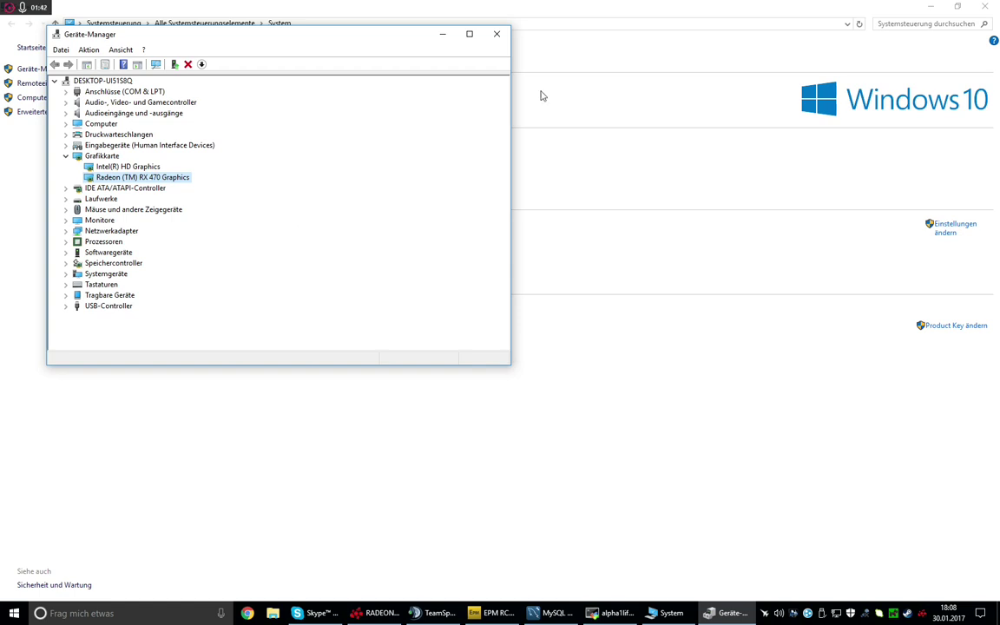
left_click(495, 33)
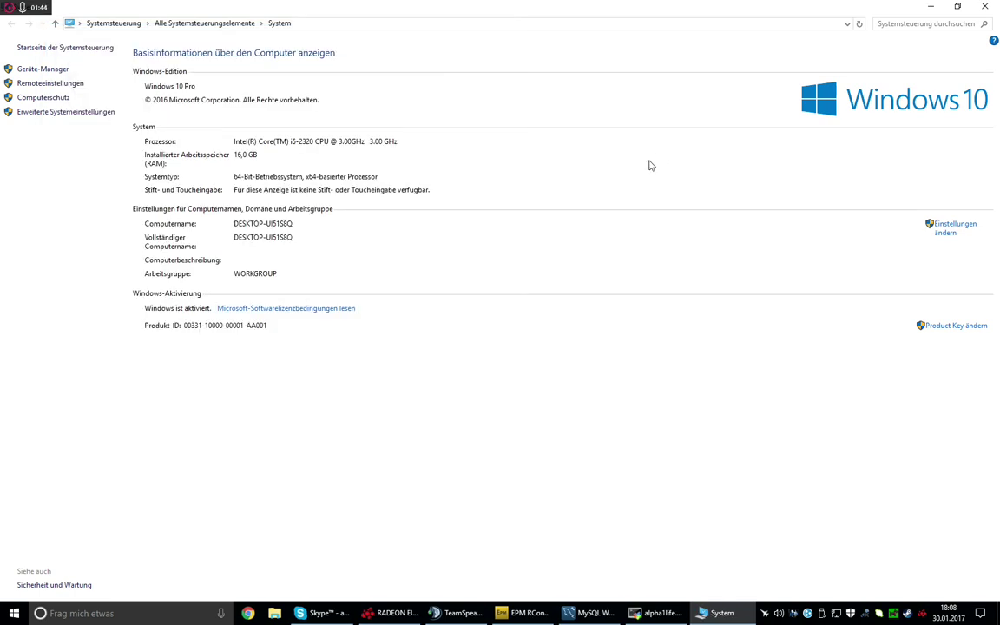
key("alt+F4")
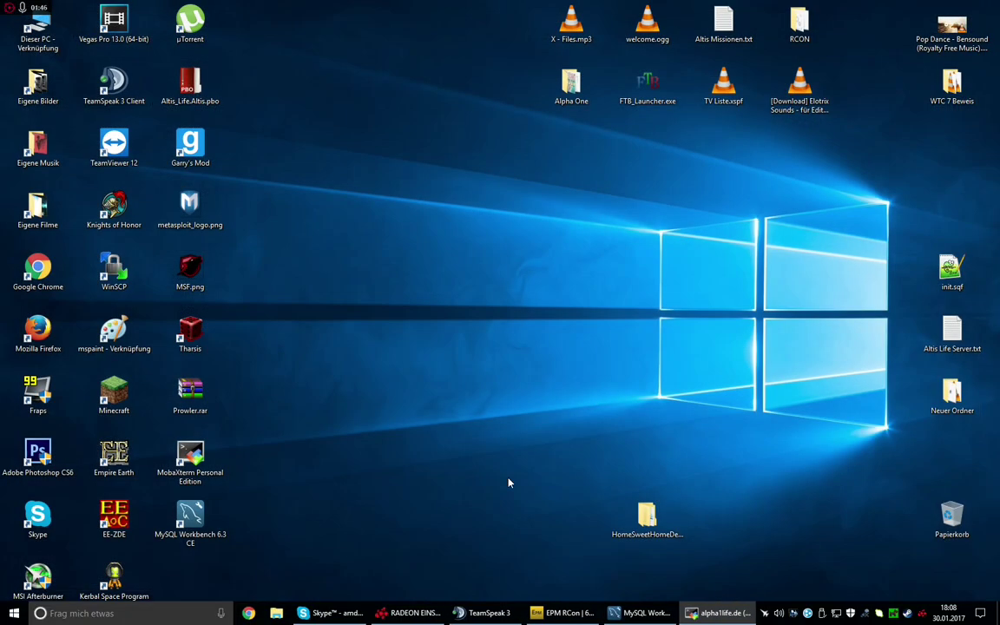
Step: Switch to TeamSpeak 3, look through the server's channel list and minimise the window
left_click(482, 613)
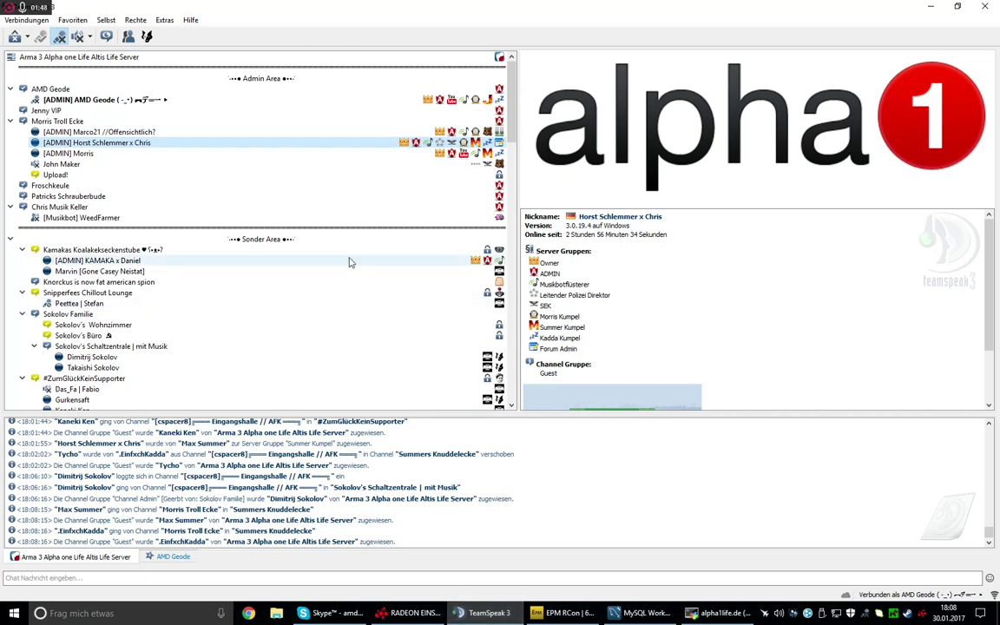
scroll(348, 261, "down", 15)
scroll(351, 262, "down", 20)
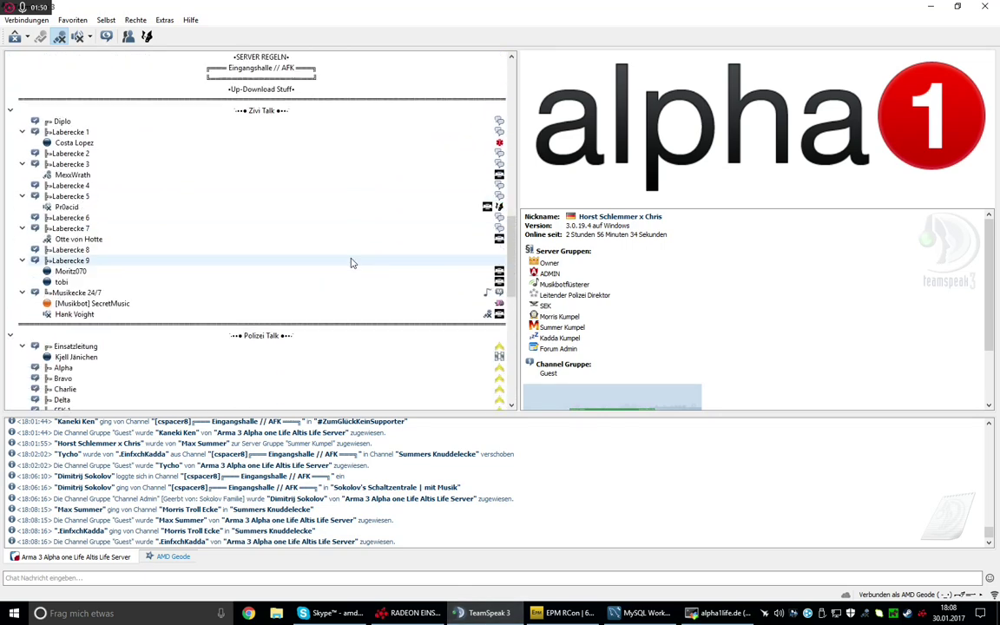
scroll(351, 262, "up", 20)
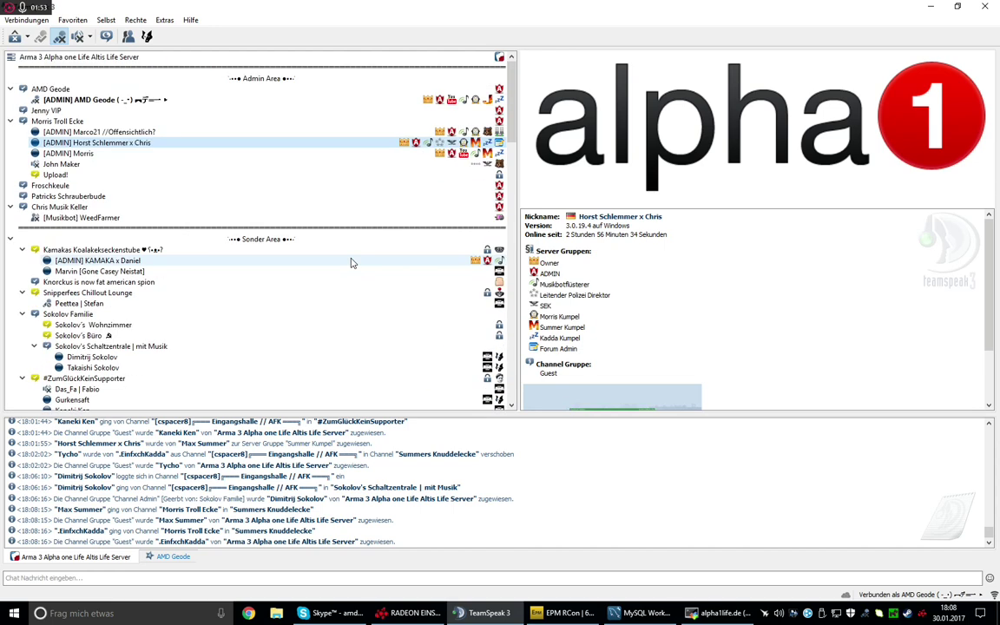
left_click(929, 6)
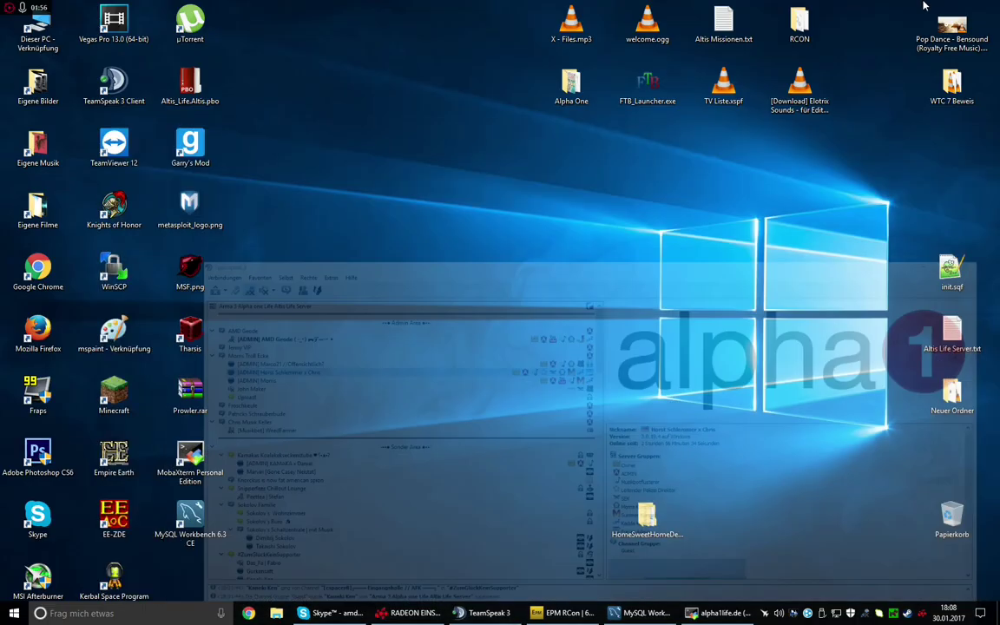
Step: View the MobaXterm terminal session and the MySQL Workbench players table, minimising each window after viewing it
left_click(719, 613)
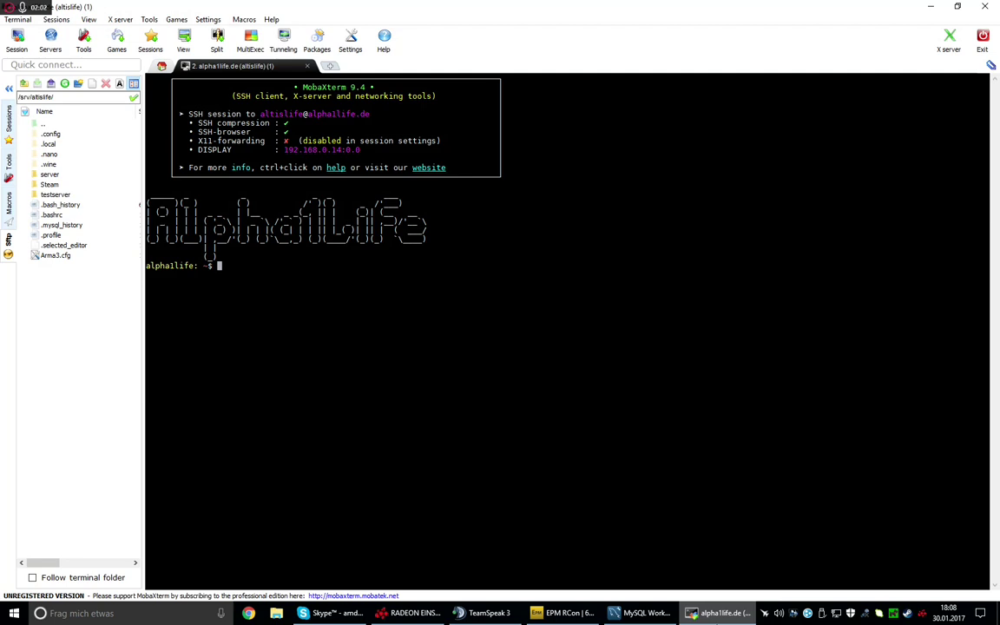
left_click(719, 613)
left_click(647, 613)
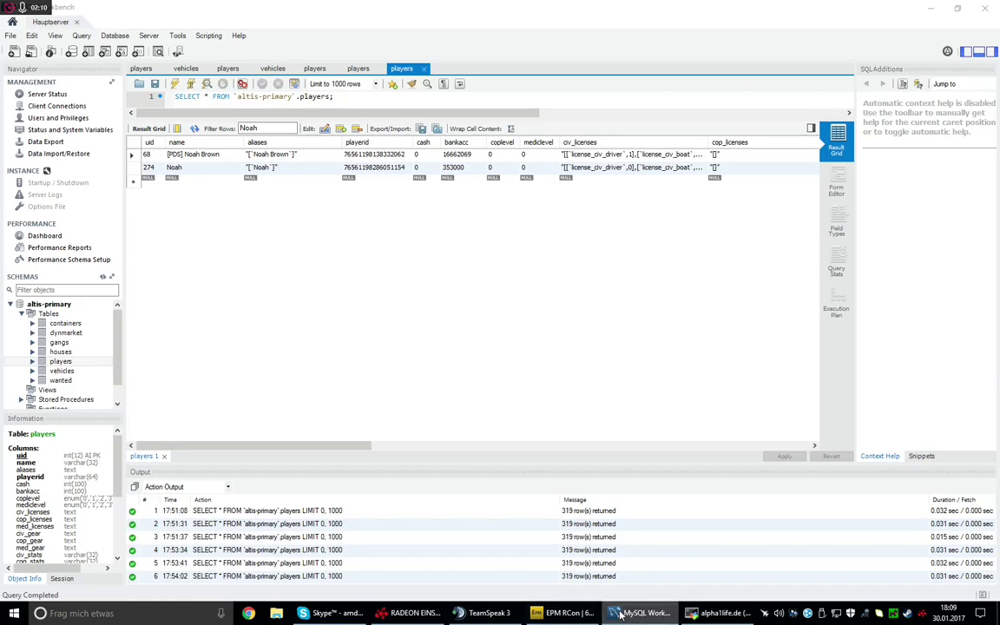
left_click(619, 613)
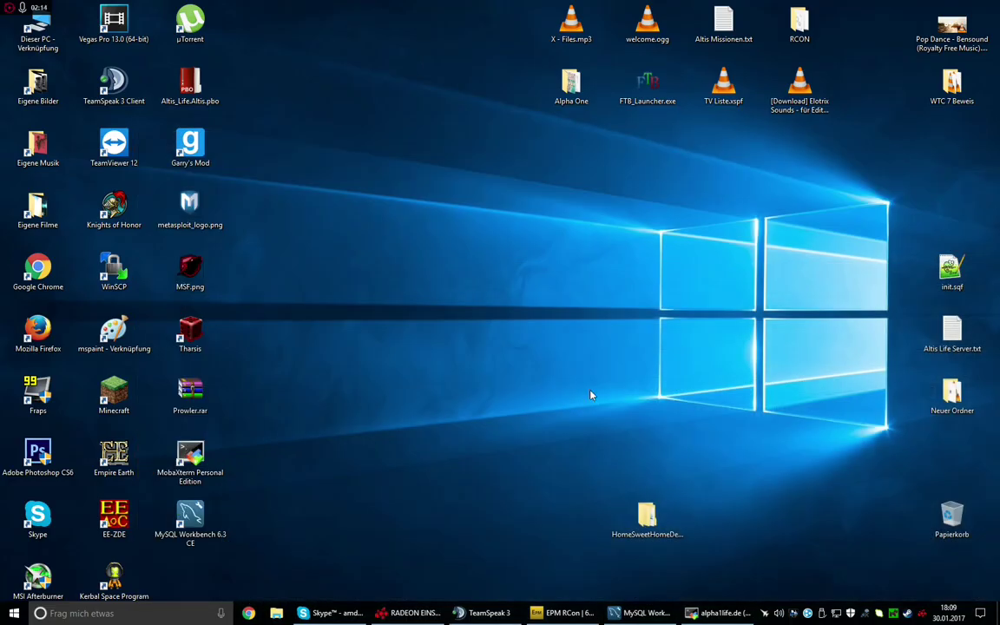
Step: Switch to Radeon Einstellungen, reposition its window on the desktop and view the available Video profiles
left_click(408, 613)
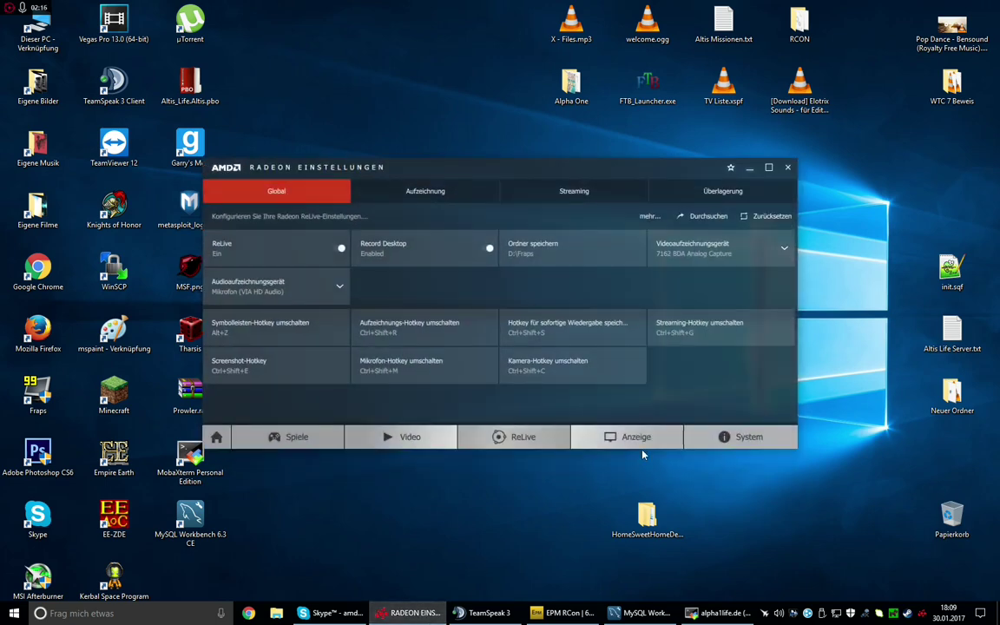
left_click_drag(502, 169, 569, 152)
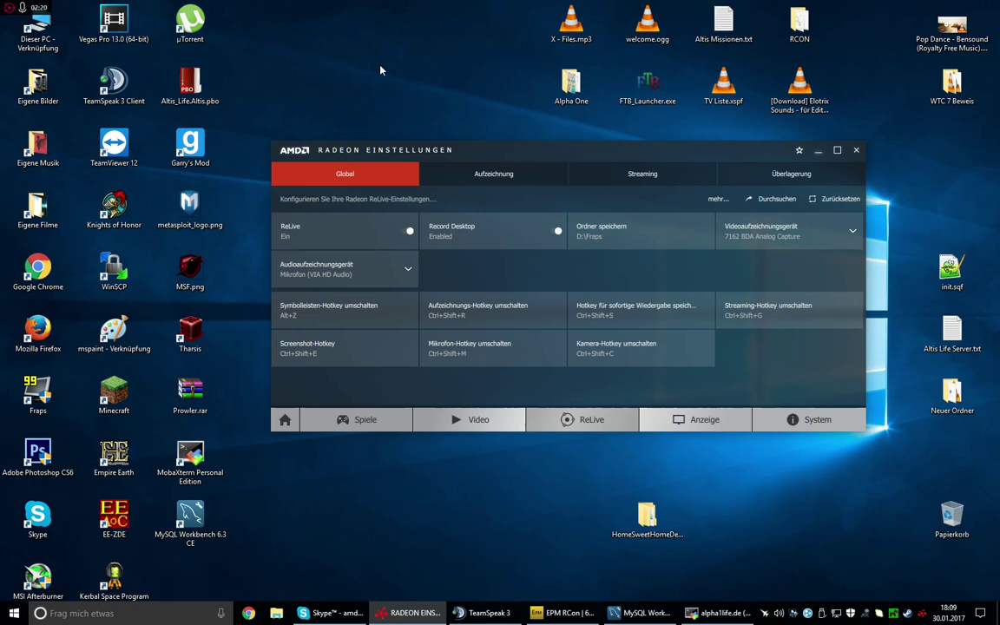
left_click(357, 419)
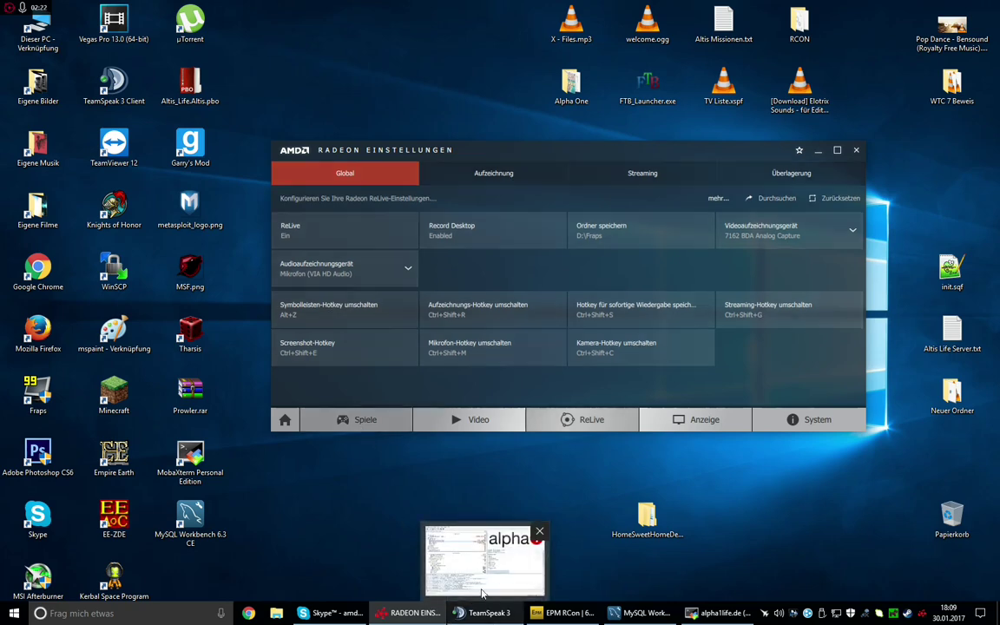
left_click(452, 419)
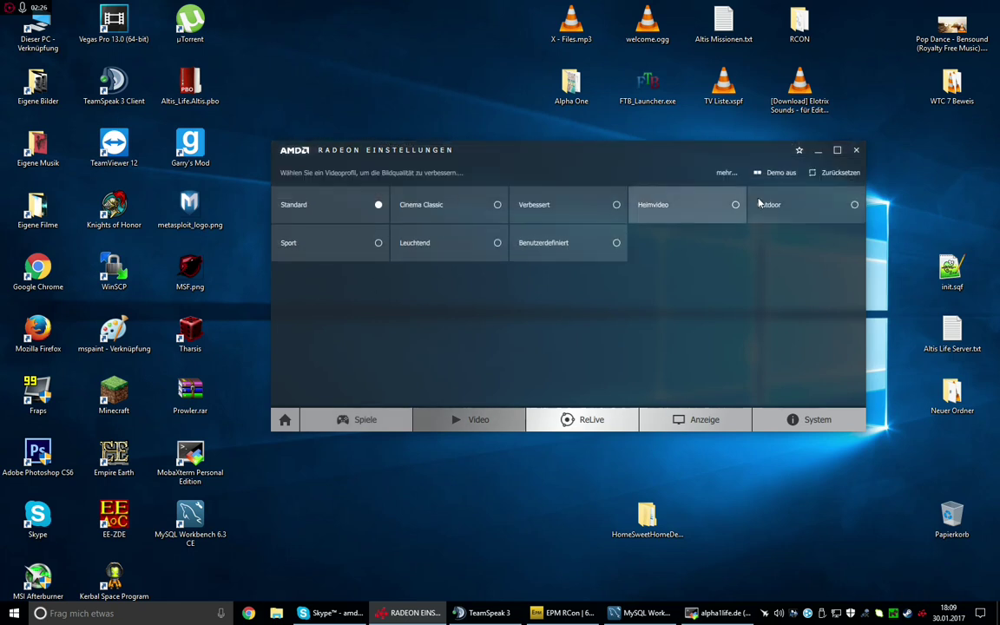
Step: Show where Radeon Einstellungen can be launched from the desktop and view the global ReLive settings
right_click(391, 55)
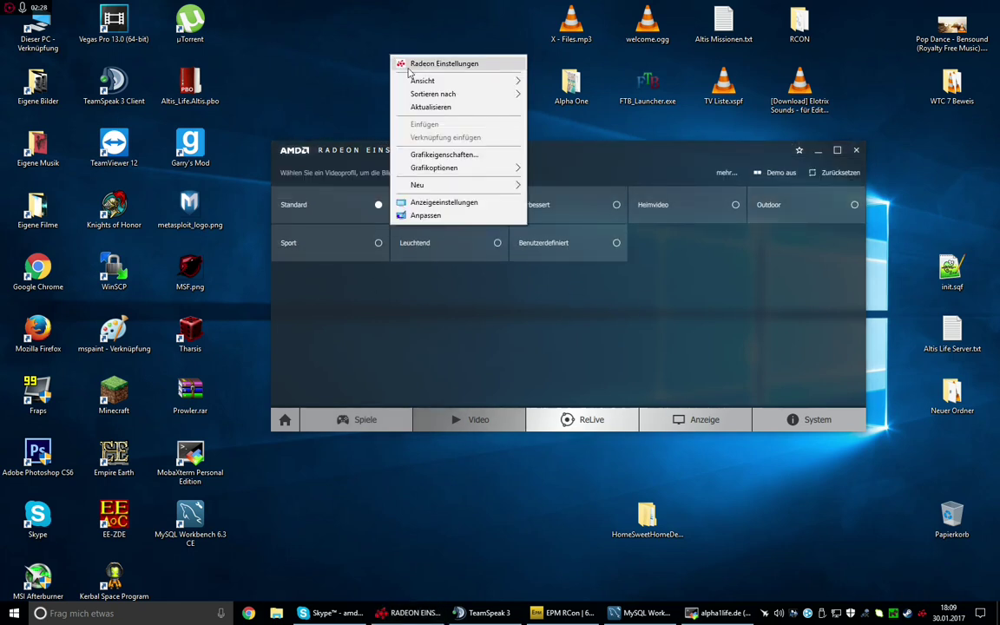
left_click(423, 302)
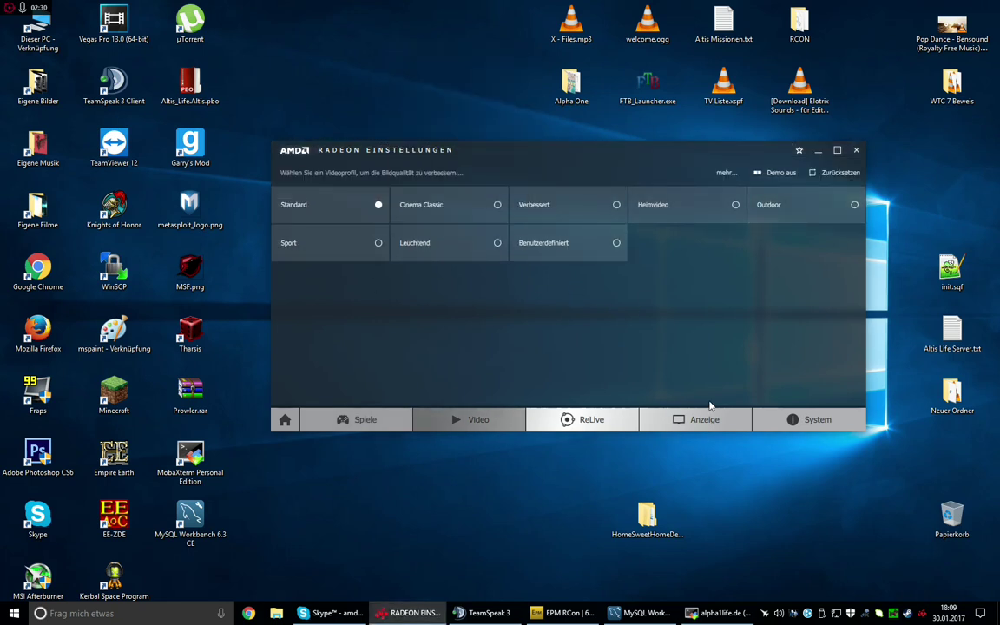
left_click(564, 425)
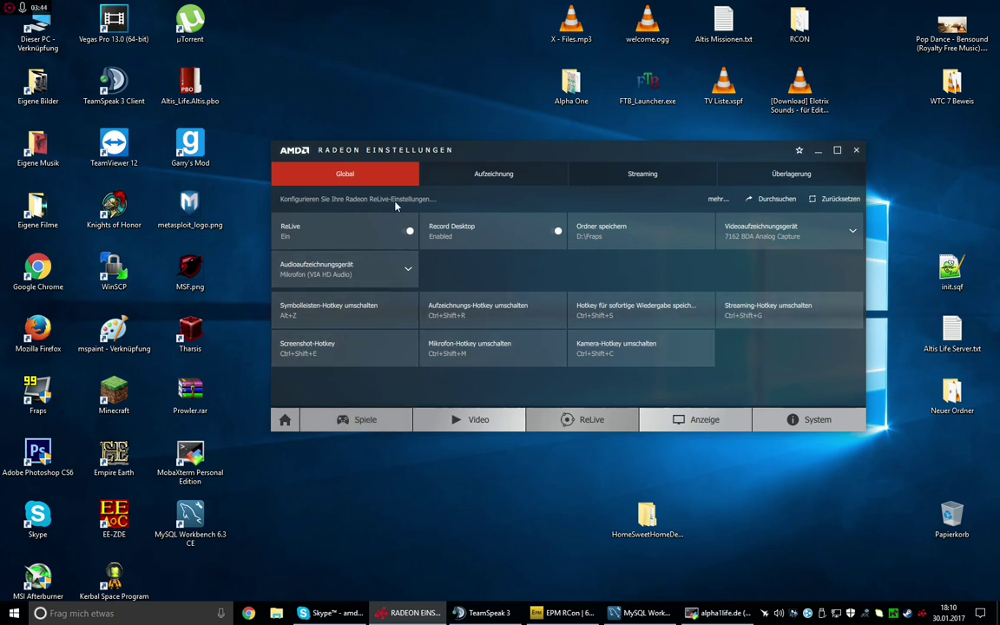
Step: Examine the ReLive recording settings (Aufzeichnung) and the available Audio-Bitrate options without changing them
left_click(486, 174)
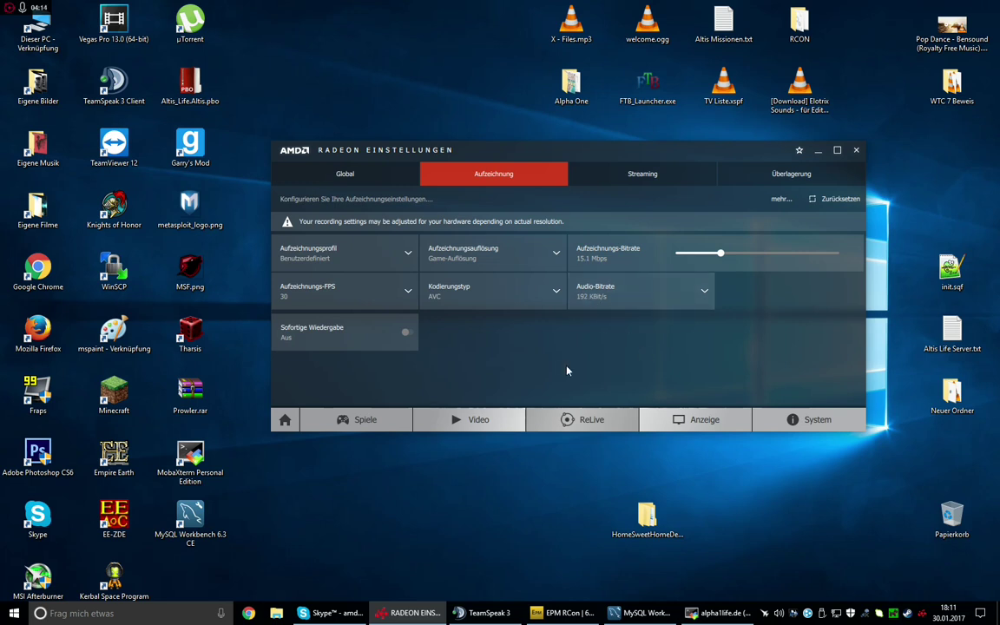
left_click(693, 296)
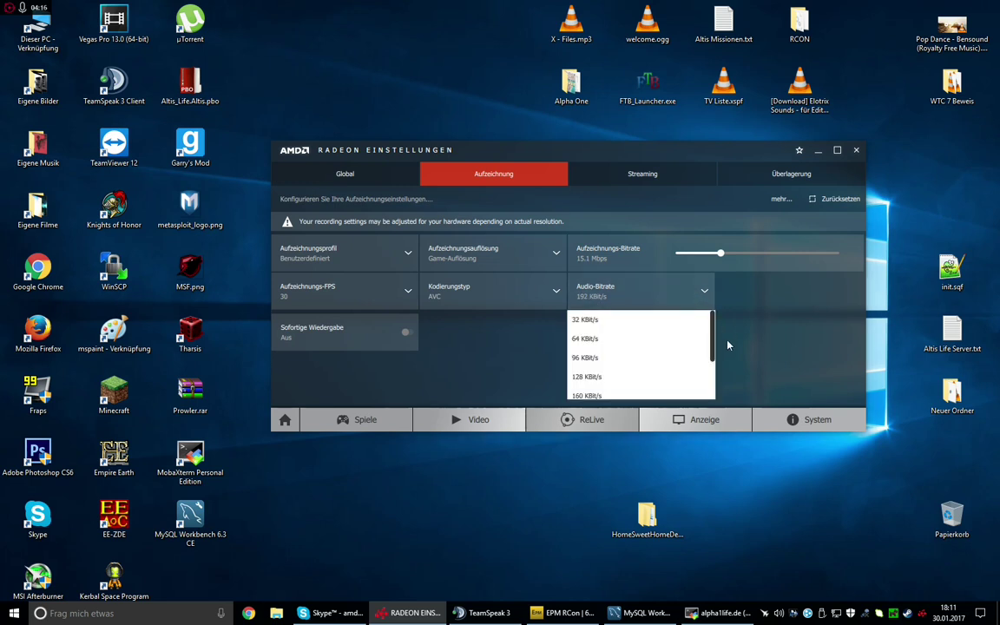
scroll(710, 348, "down", 3)
left_click(674, 305)
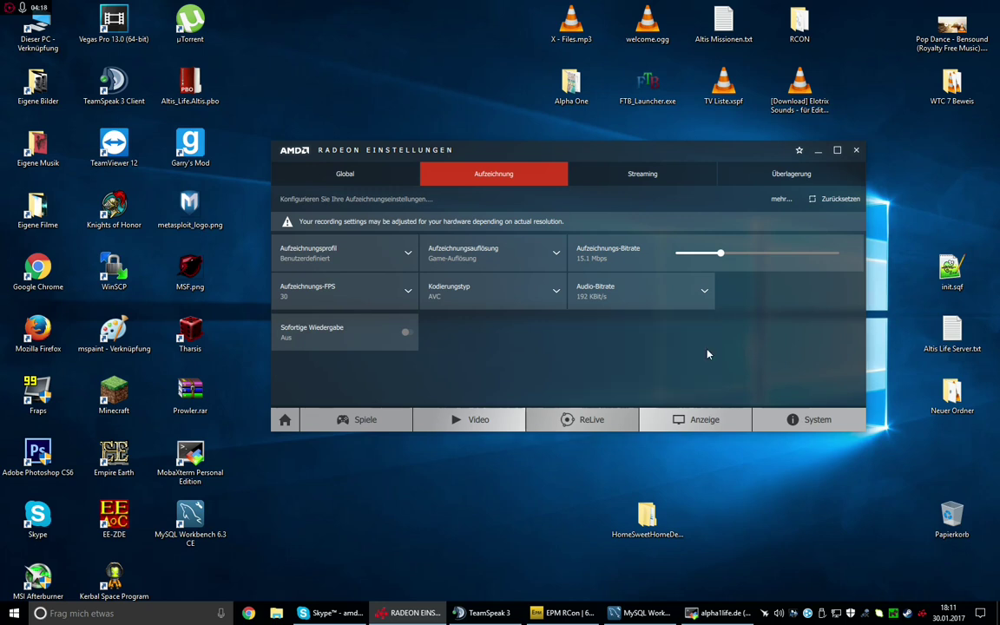
Step: Examine the ReLive Streaming settings and the available Streaming-Auflösung options without changing them
left_click(642, 173)
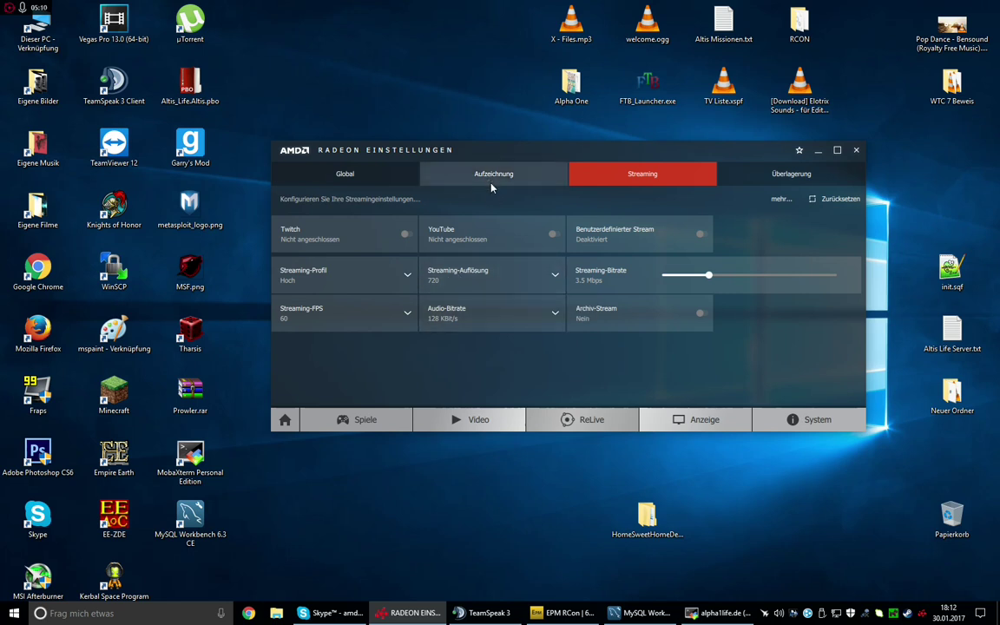
left_click(556, 275)
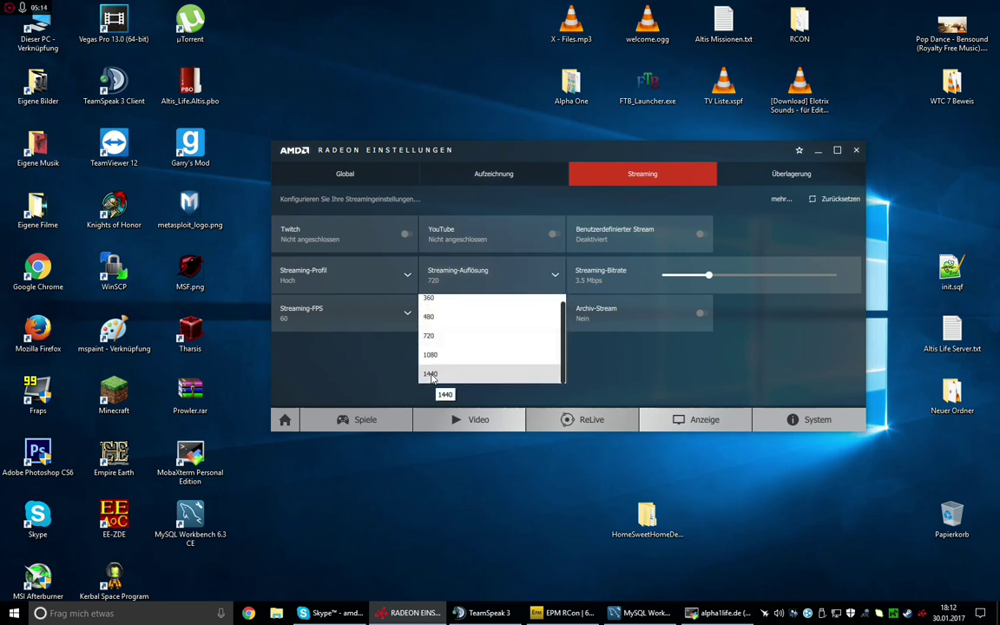
left_click(617, 367)
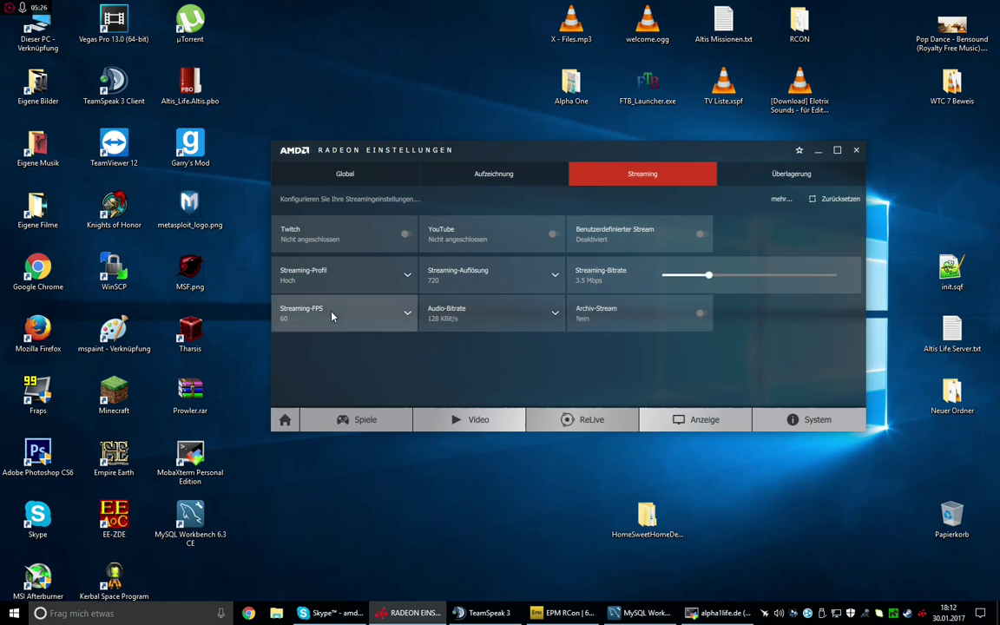
Step: Show the ReLive overlay settings (Überlagerung) and briefly switch the custom overlay display on and off again
left_click(781, 174)
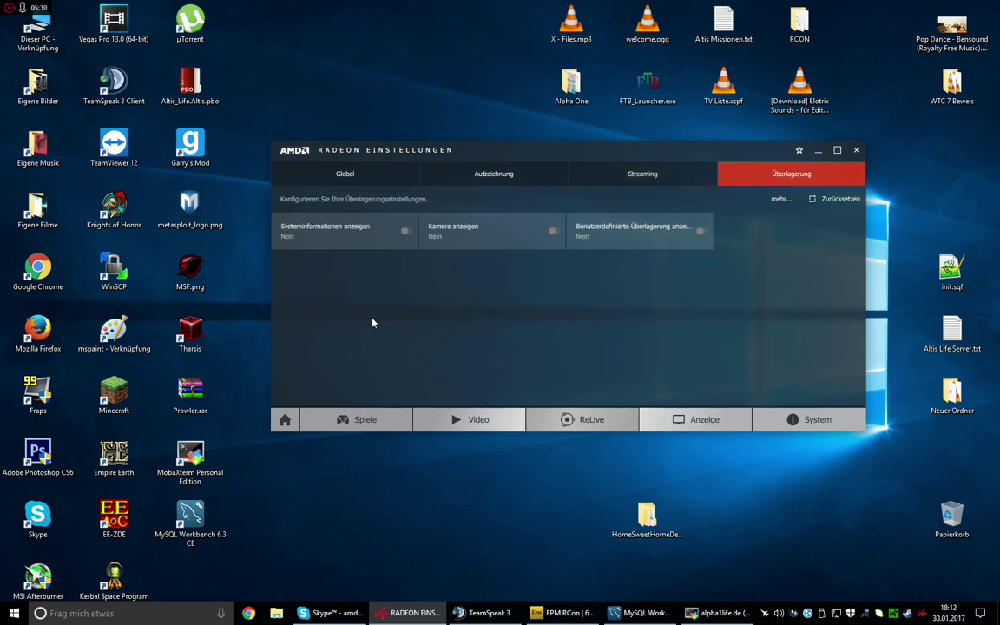
left_click(645, 175)
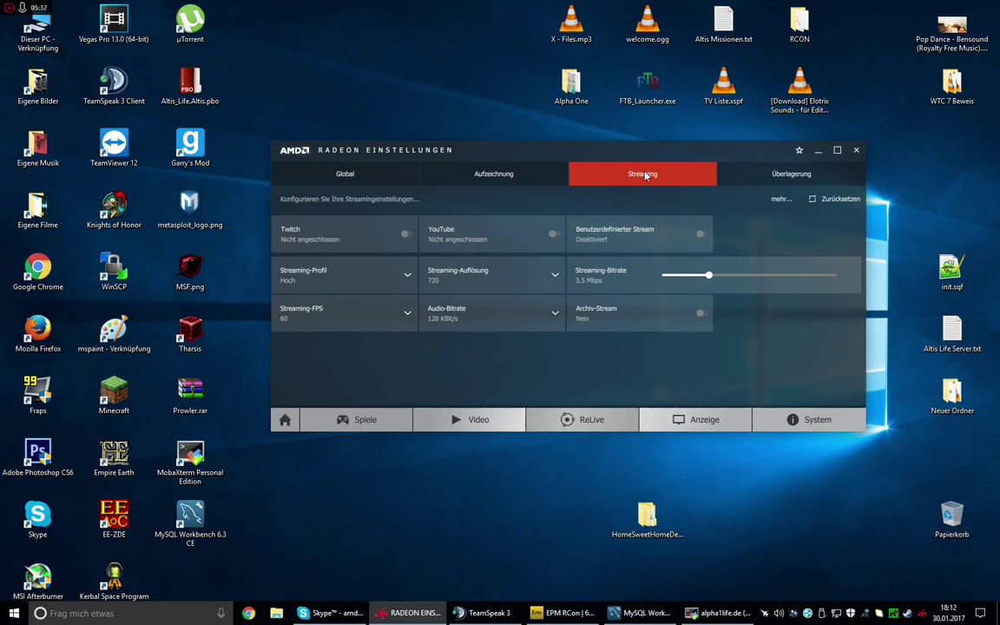
left_click(804, 181)
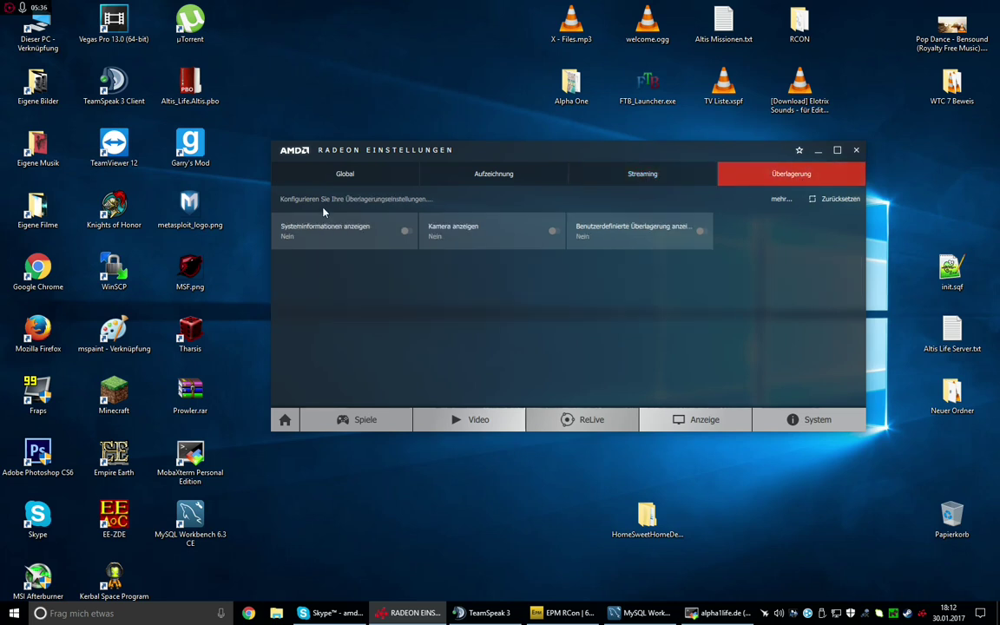
left_click(701, 232)
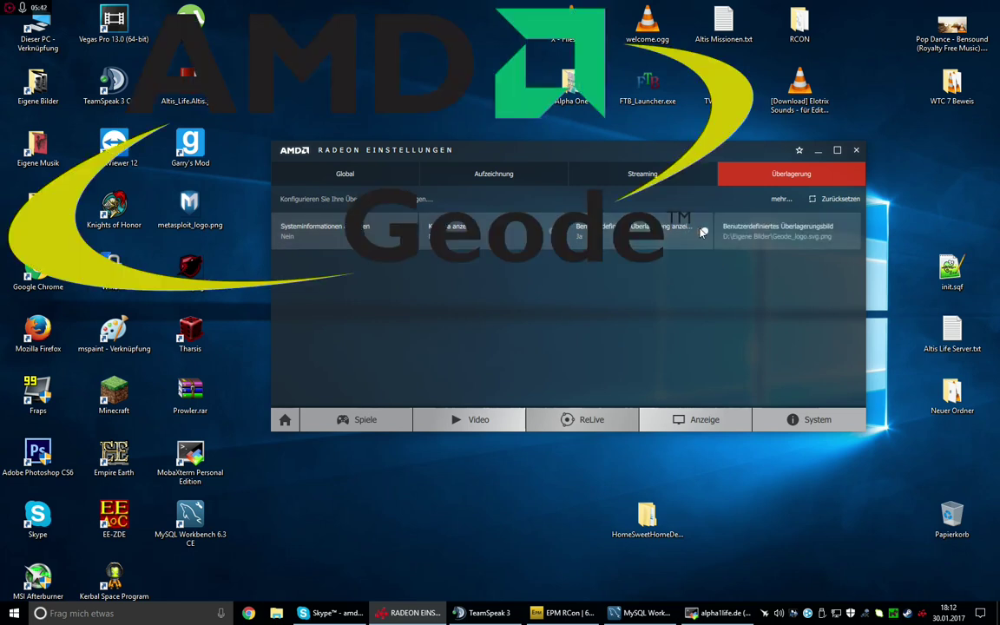
left_click(704, 233)
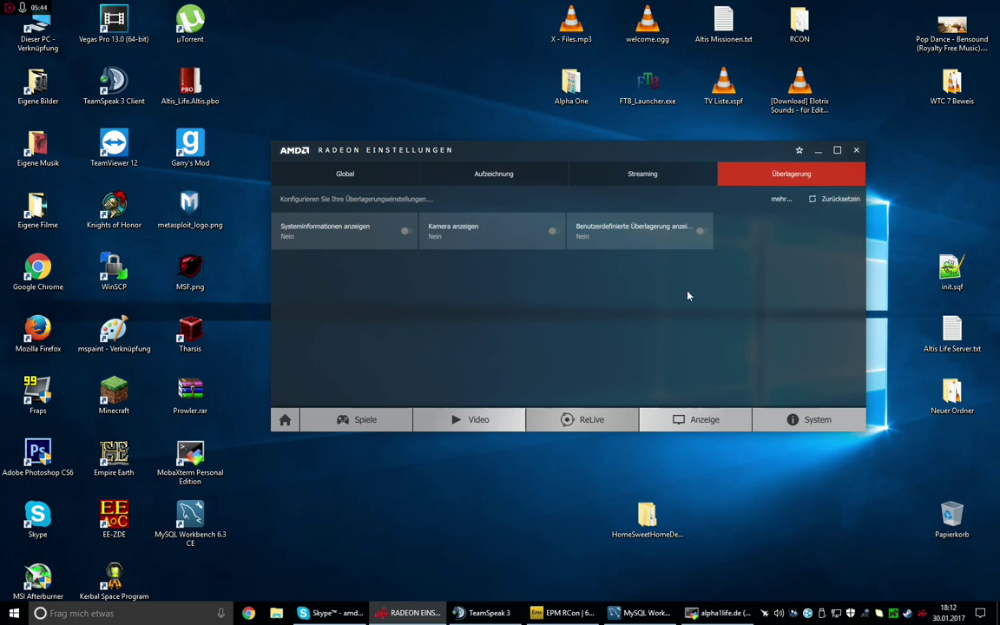